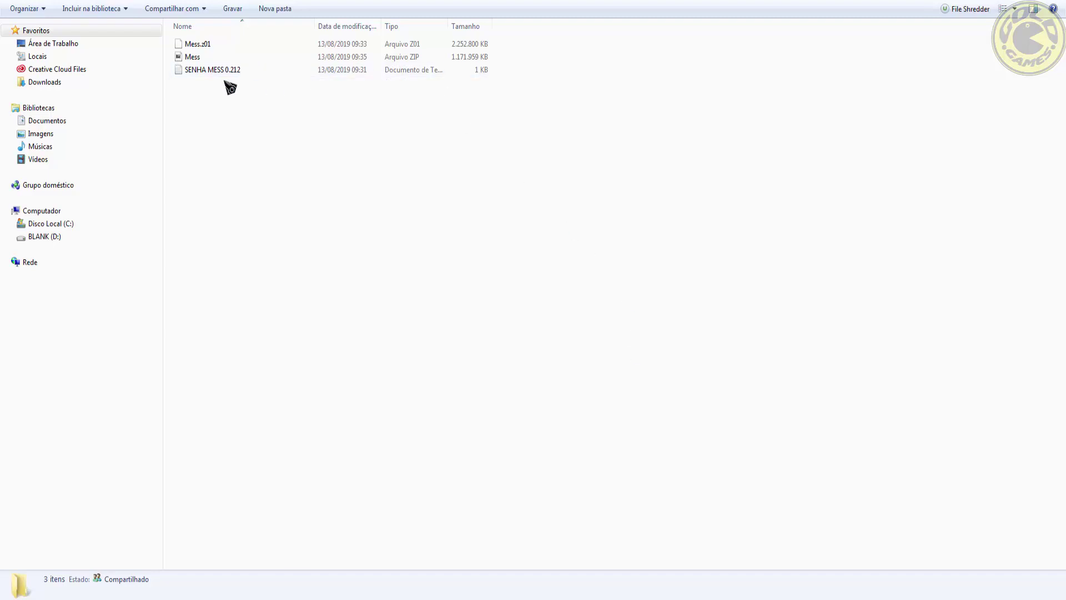
# - Copy the archive password from the SENHA MESS 0.212 text file and close the file
pyautogui.click(206, 46)
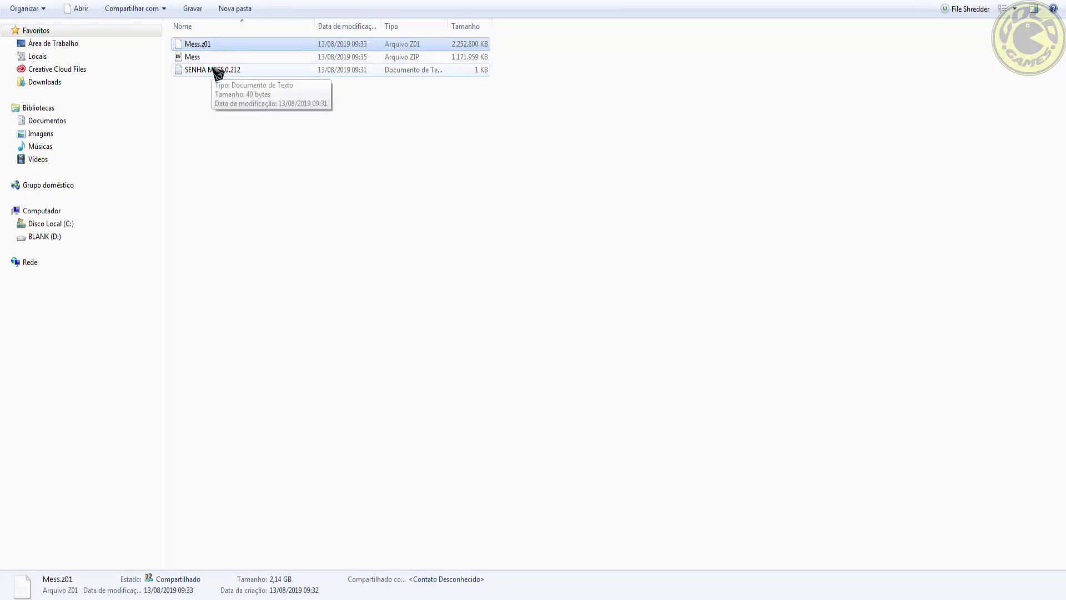
pyautogui.click(201, 71)
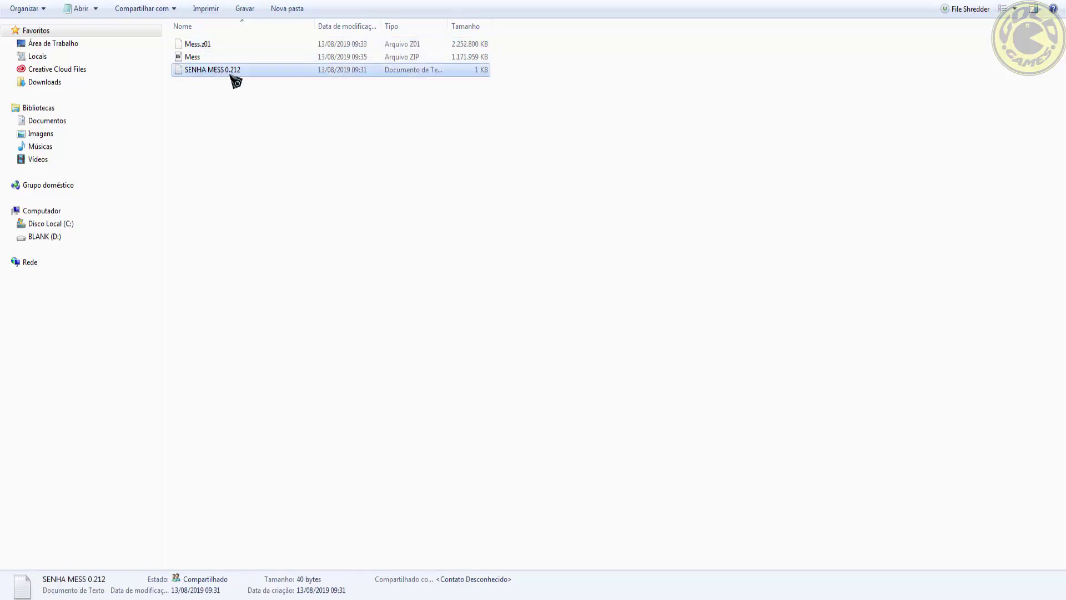
pyautogui.doubleClick(233, 72)
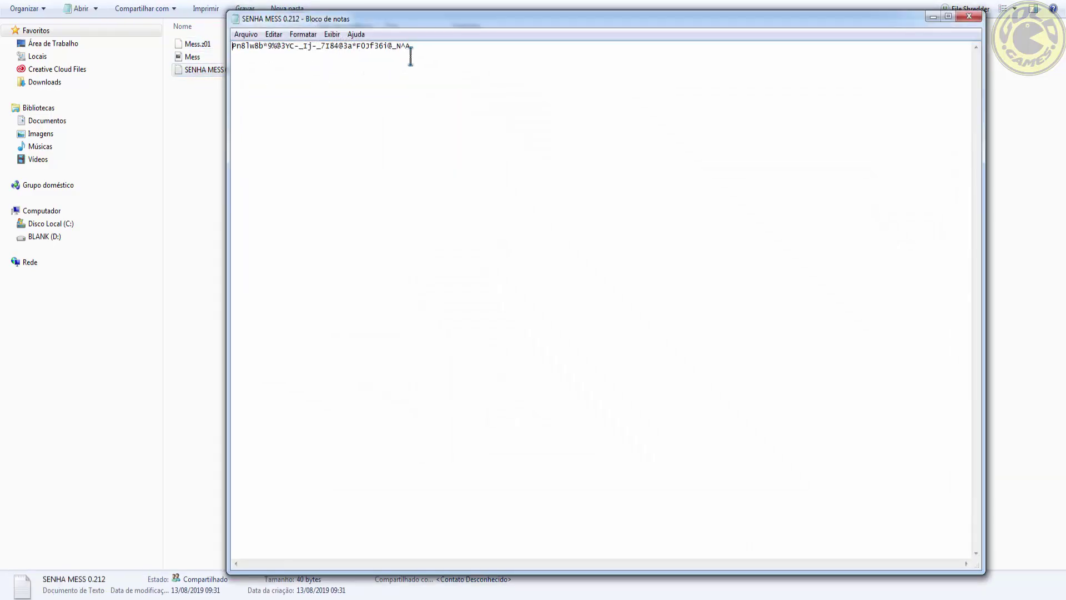
pyautogui.moveTo(410, 47); pyautogui.dragTo(229, 52)
pyautogui.rightClick(279, 49)
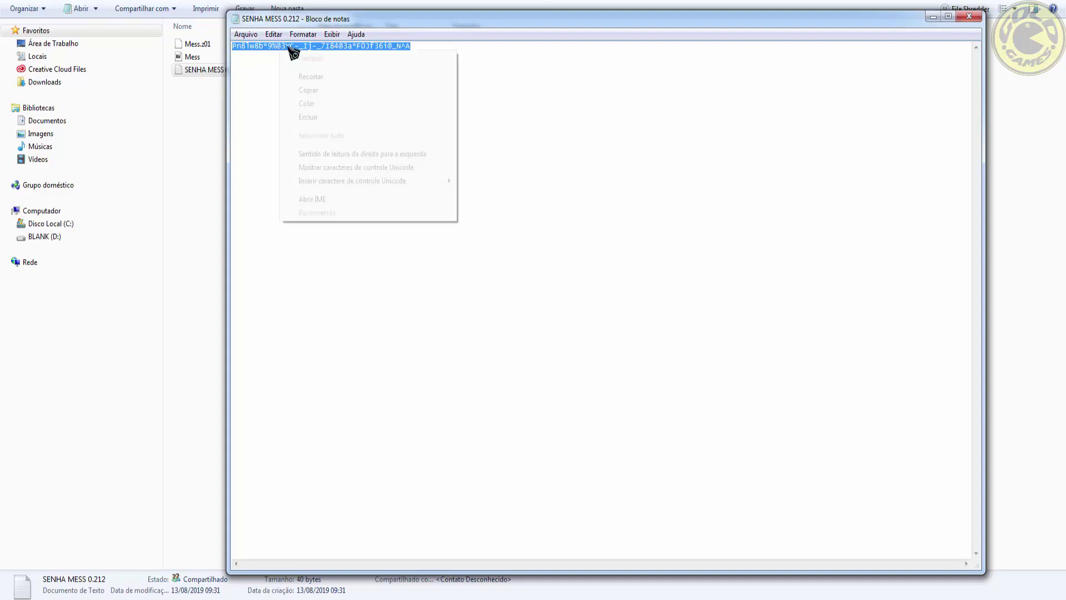
pyautogui.click(326, 91)
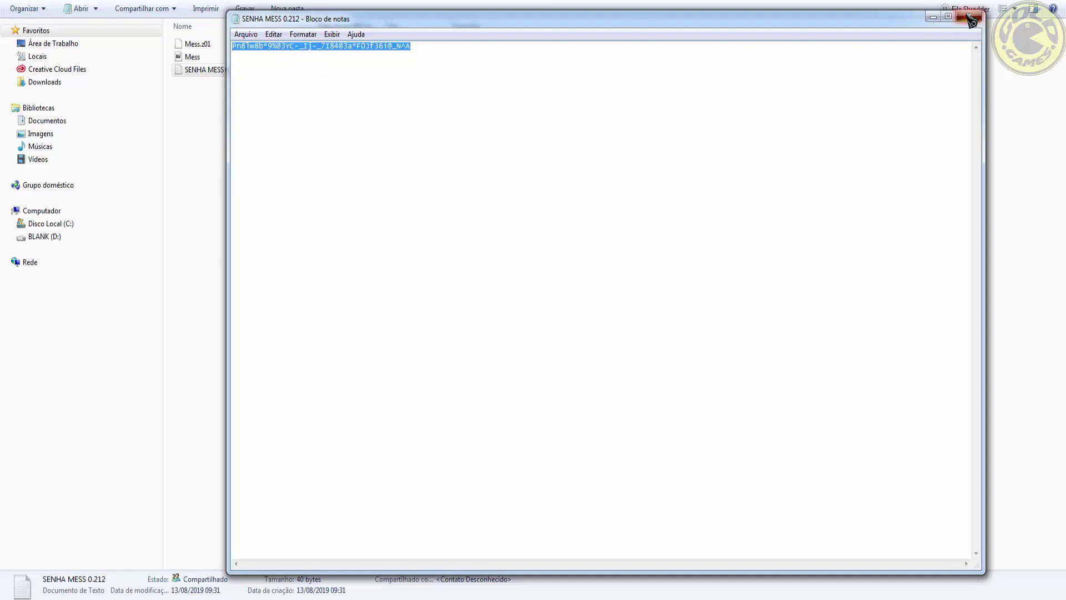
pyautogui.click(969, 16)
# - Extract the Mess ZIP archive into the current folder using the copied archive password, stopping the extraction partway
pyautogui.click(216, 58)
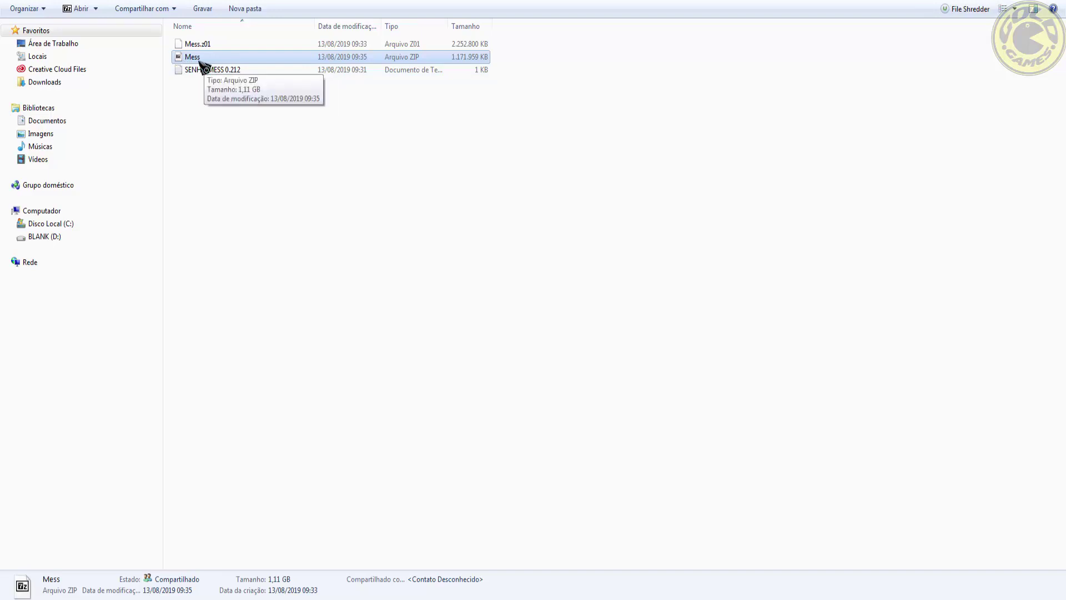
pyautogui.rightClick(199, 61)
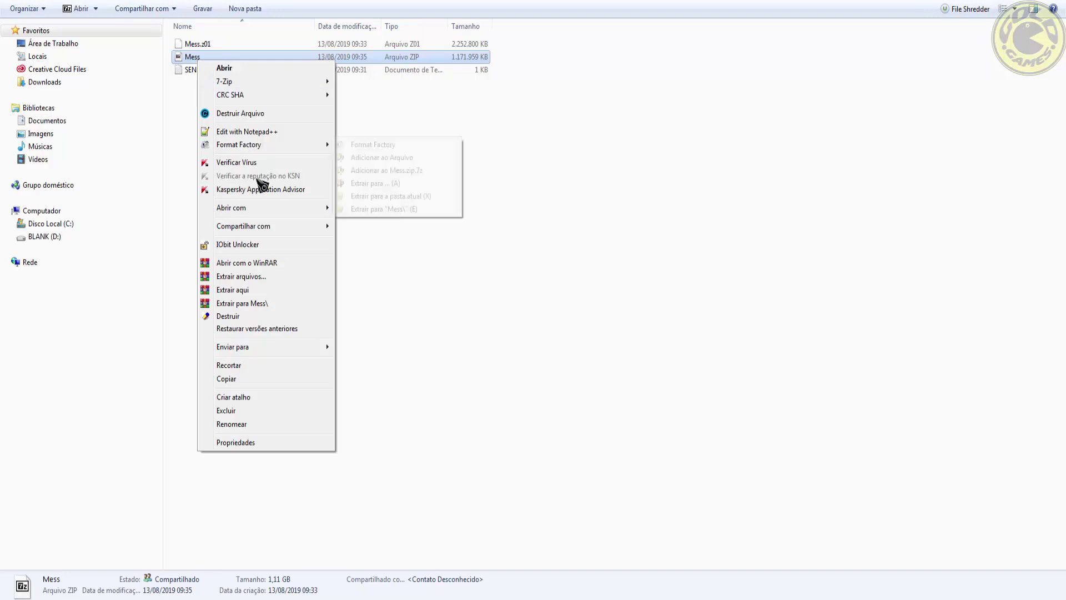
pyautogui.click(257, 291)
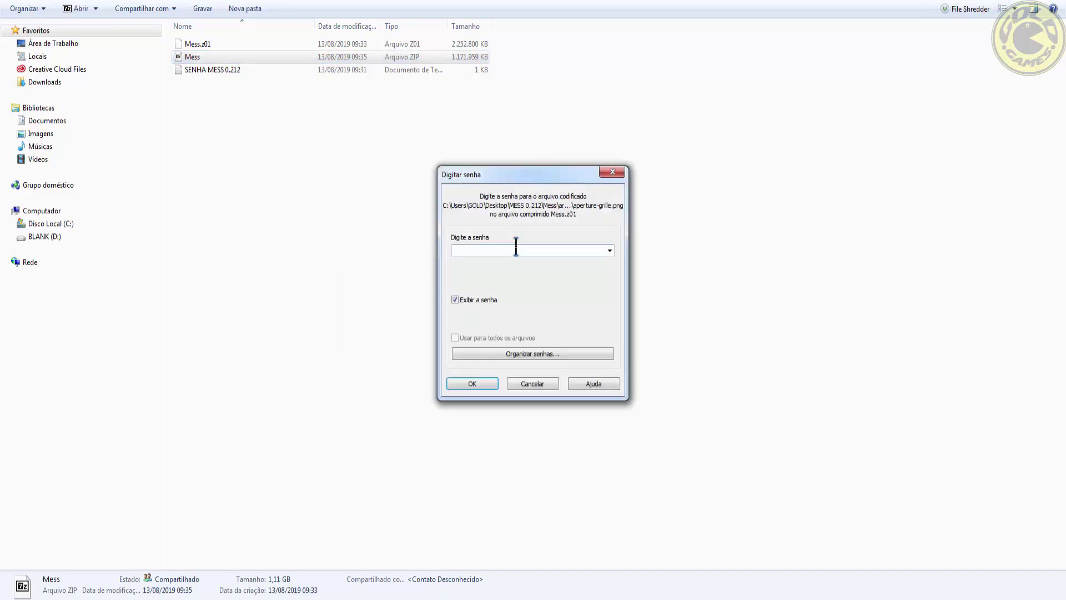
pyautogui.rightClick(515, 246)
pyautogui.click(581, 300)
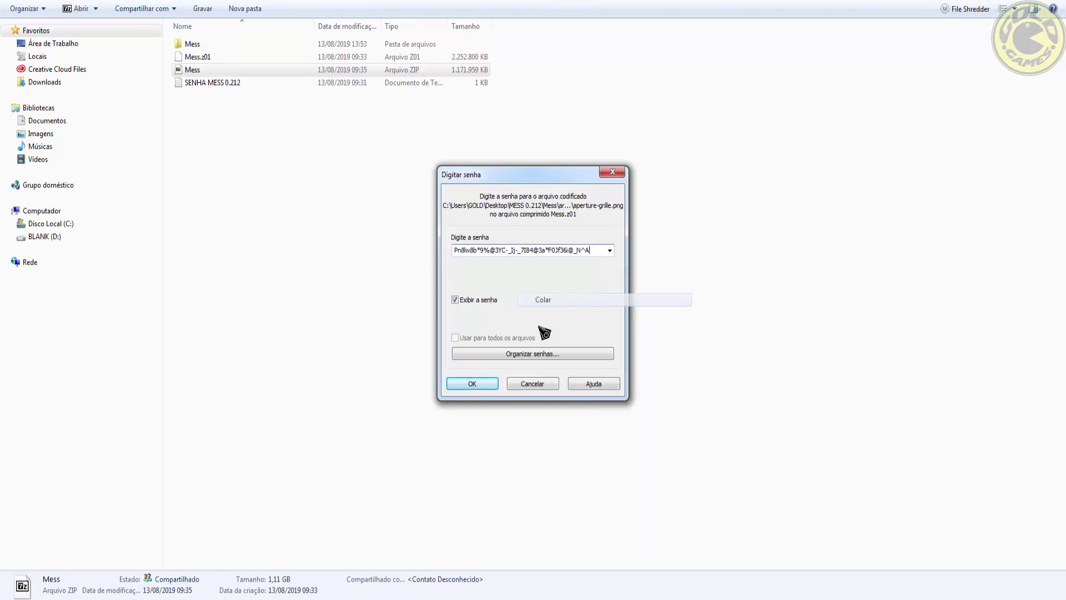
pyautogui.click(485, 383)
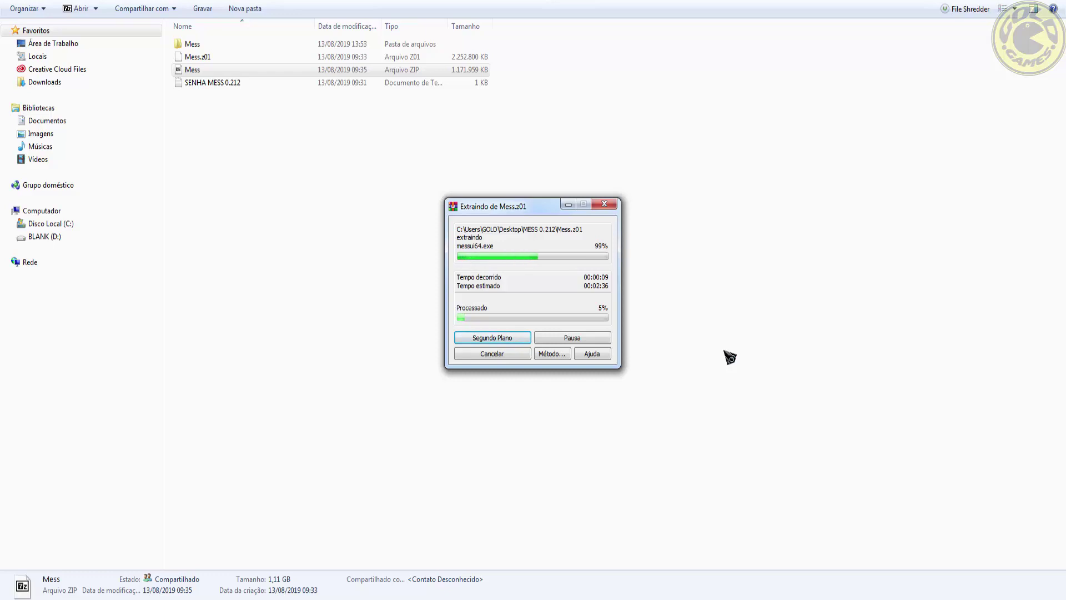
pyautogui.click(506, 355)
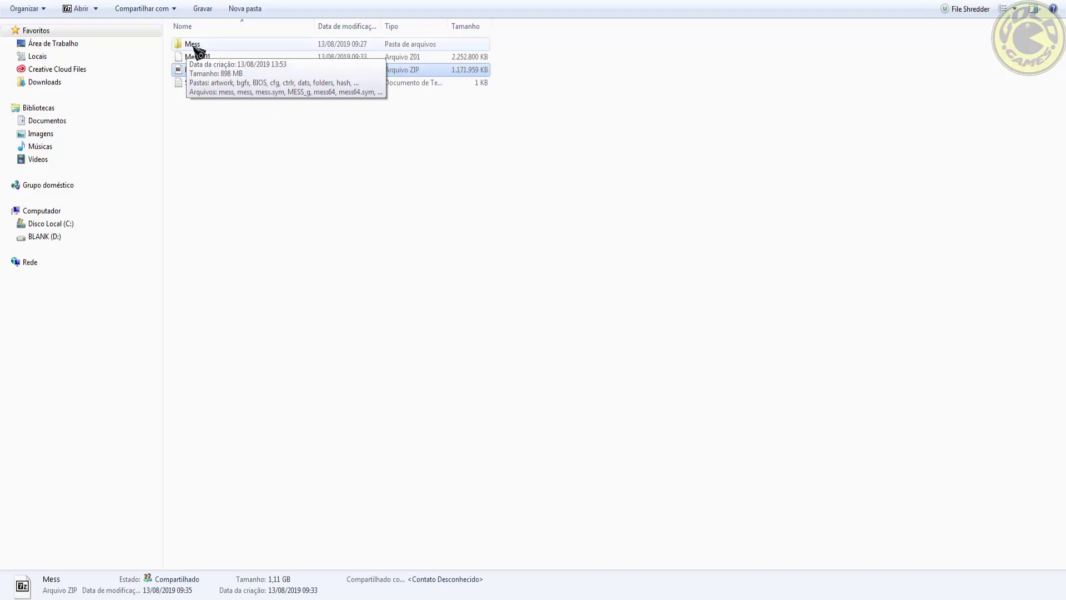
# - Look inside the extracted Mess folder, return to its parent folder and cut the Mess folder
pyautogui.doubleClick(193, 47)
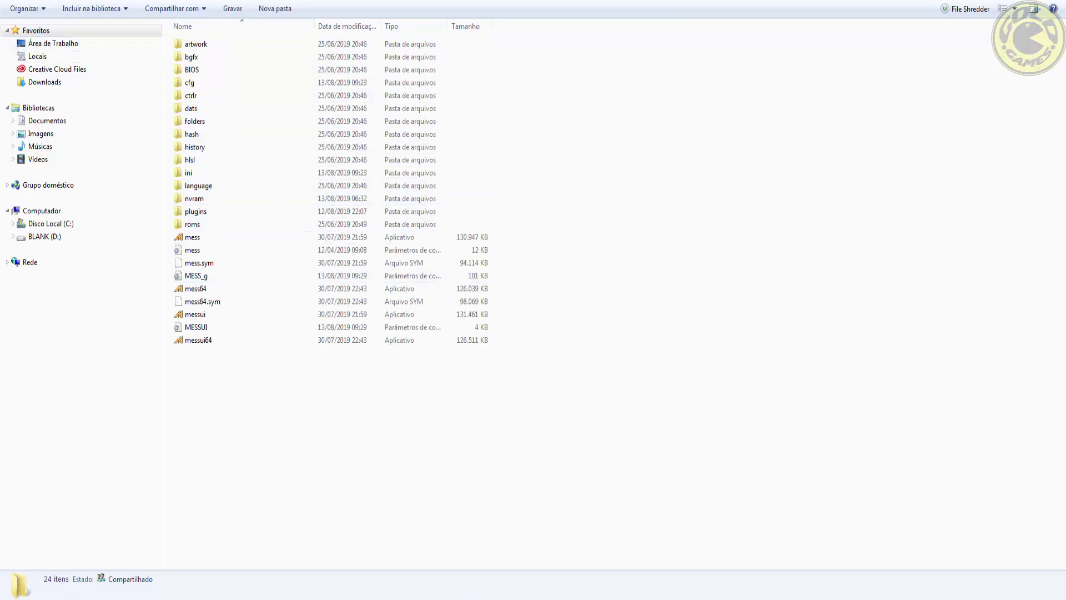
pyautogui.click(12, 1)
pyautogui.rightClick(188, 42)
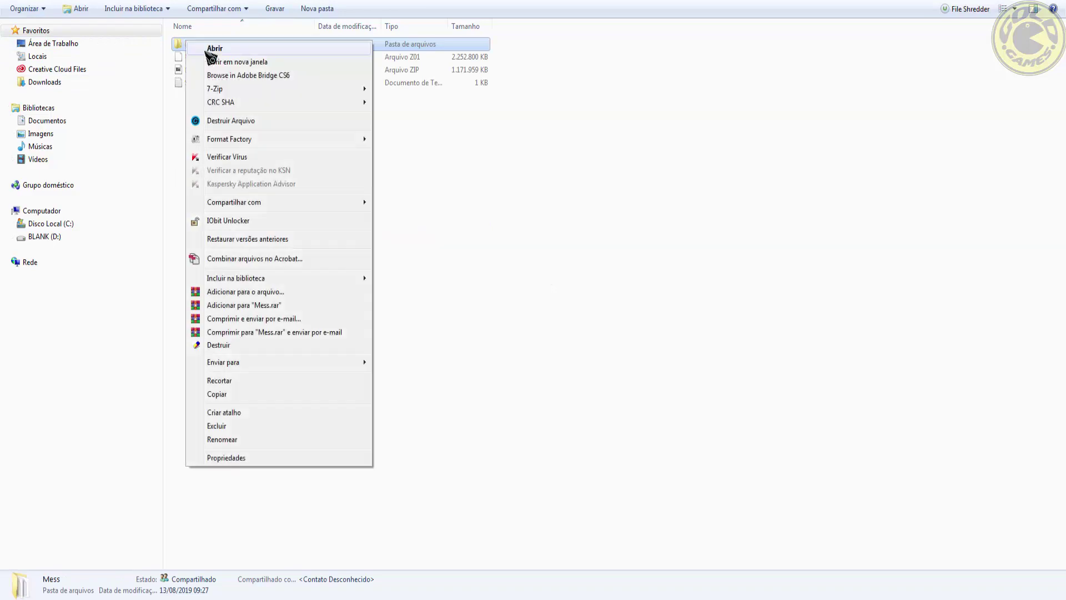
pyautogui.click(242, 382)
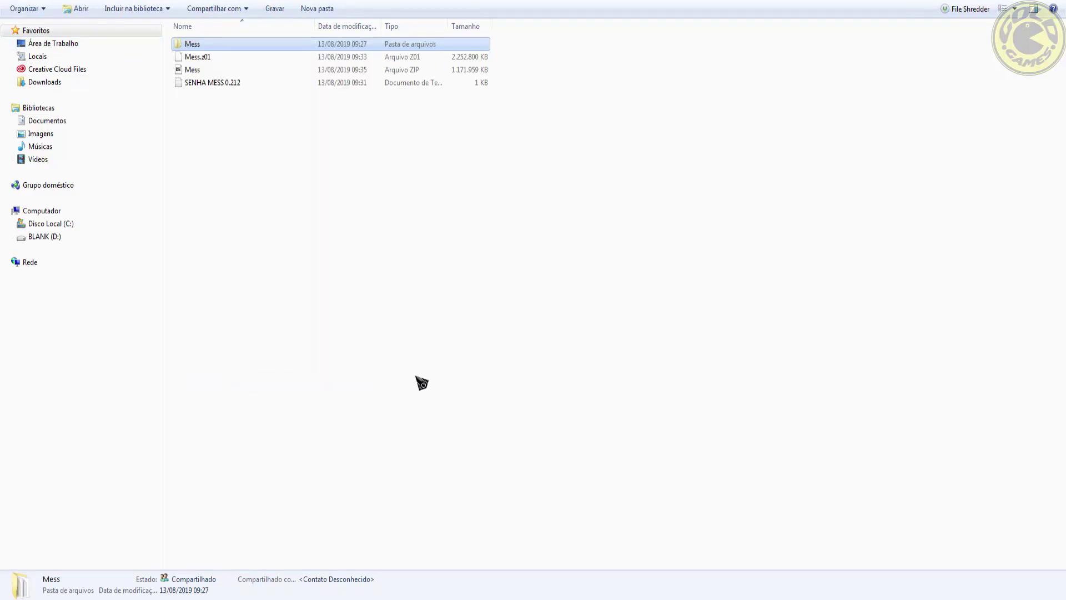
# - Open the existing Mess folder on Disco Local (C:)
pyautogui.click(64, 225)
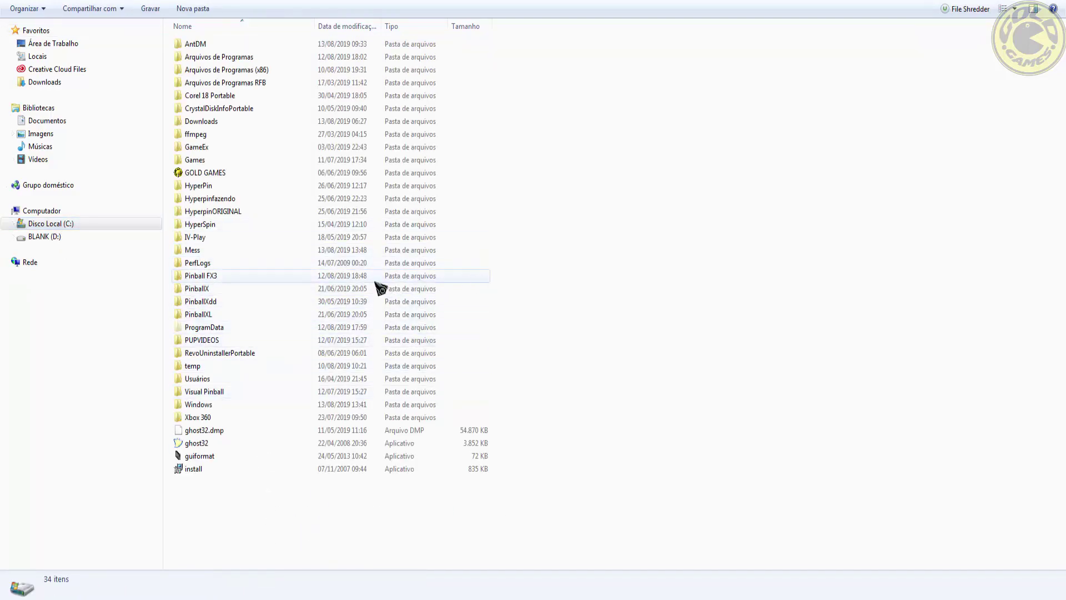
pyautogui.click(216, 251)
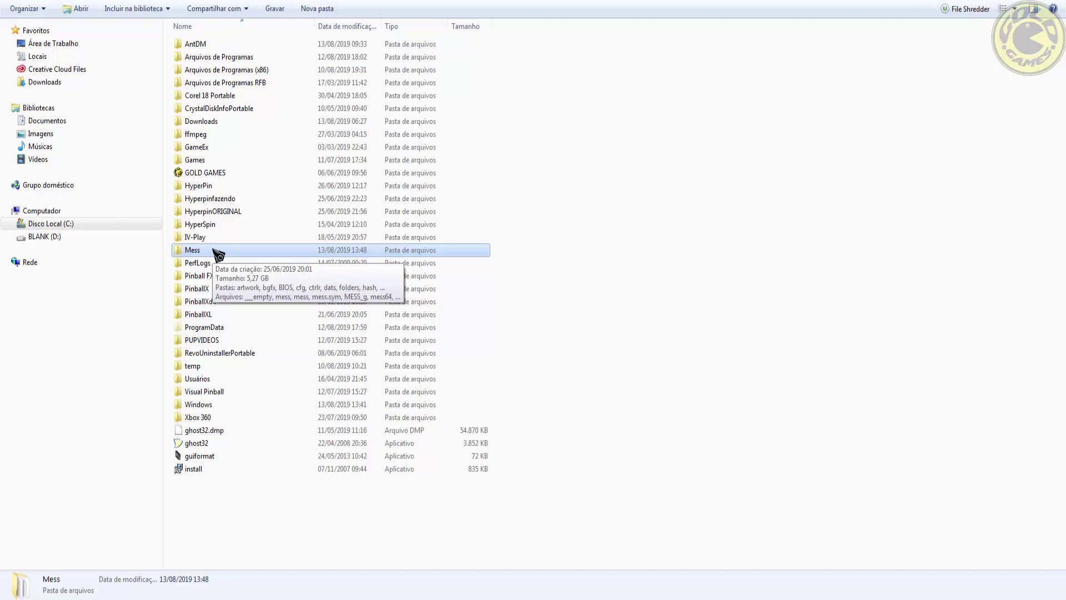
pyautogui.doubleClick(219, 253)
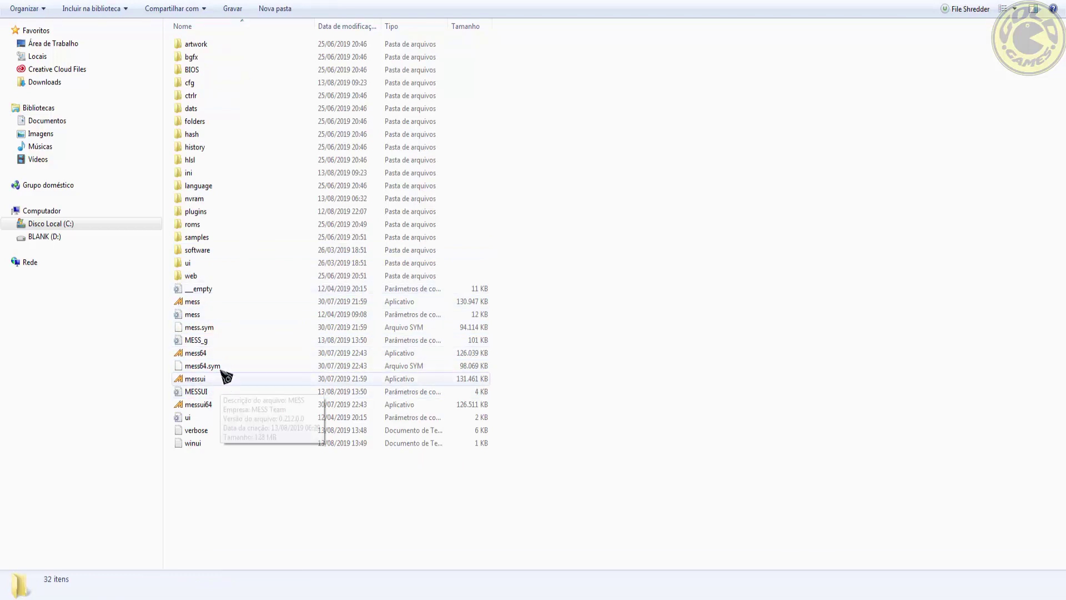
# - Launch the 64-bit front end messui64 from the Mess folder
pyautogui.click(213, 405)
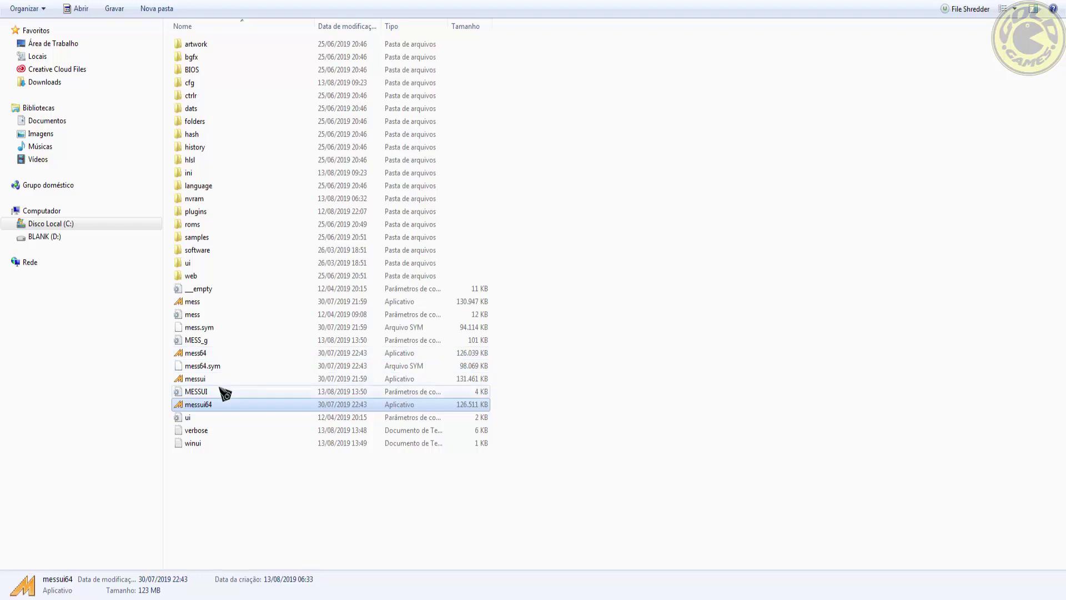
pyautogui.click(203, 380)
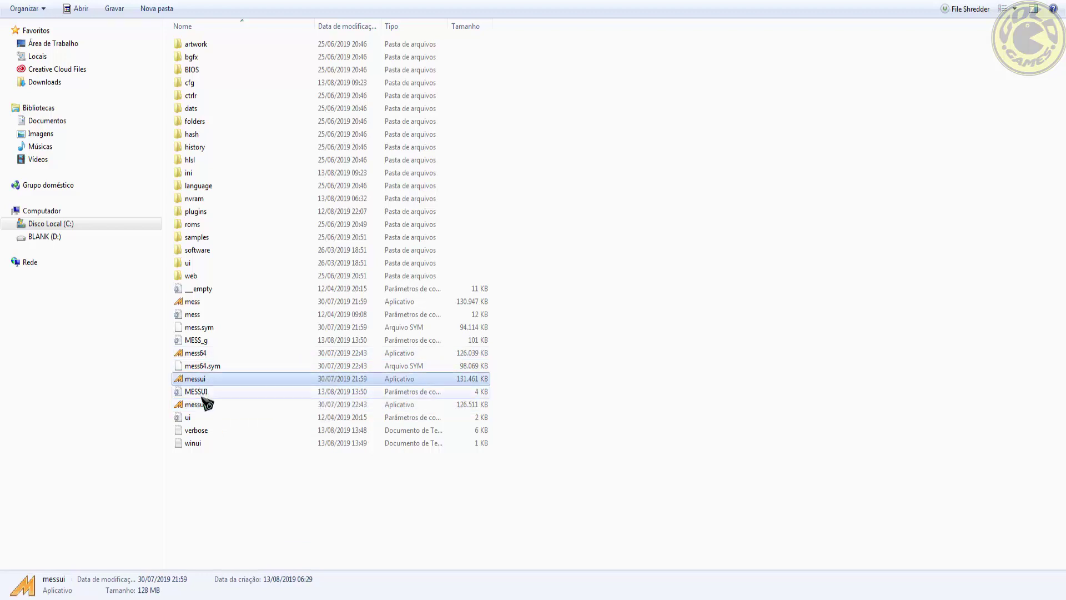
pyautogui.click(204, 404)
pyautogui.click(203, 379)
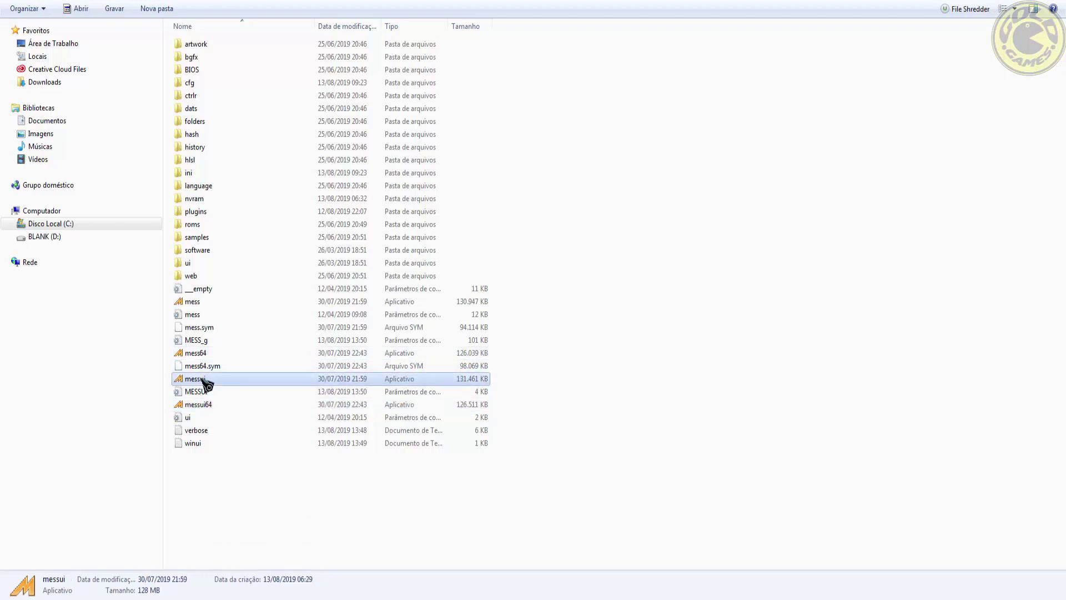
pyautogui.click(212, 406)
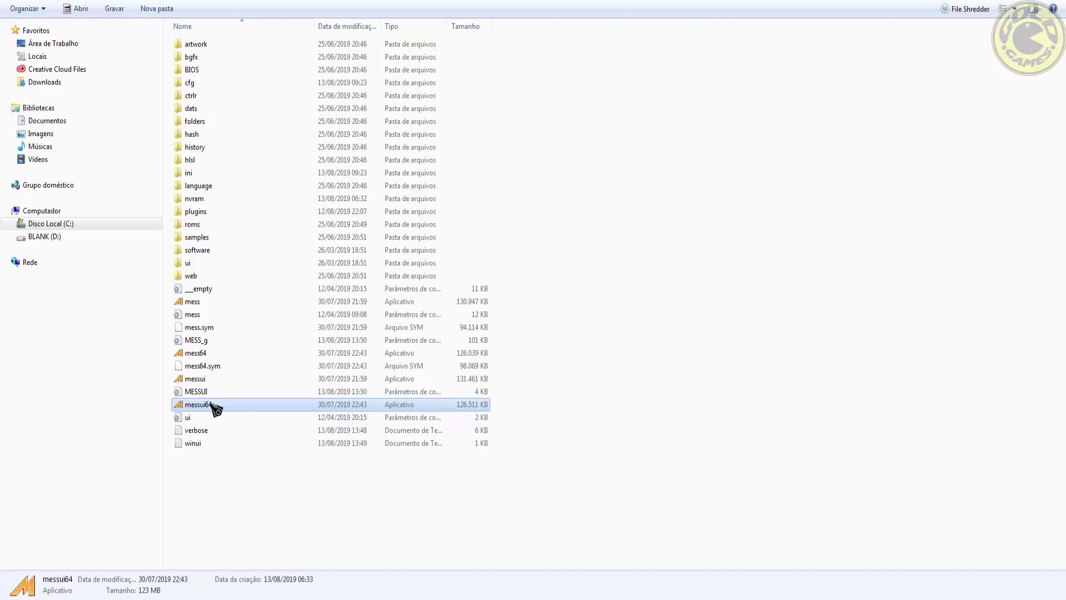
pyautogui.doubleClick(213, 406)
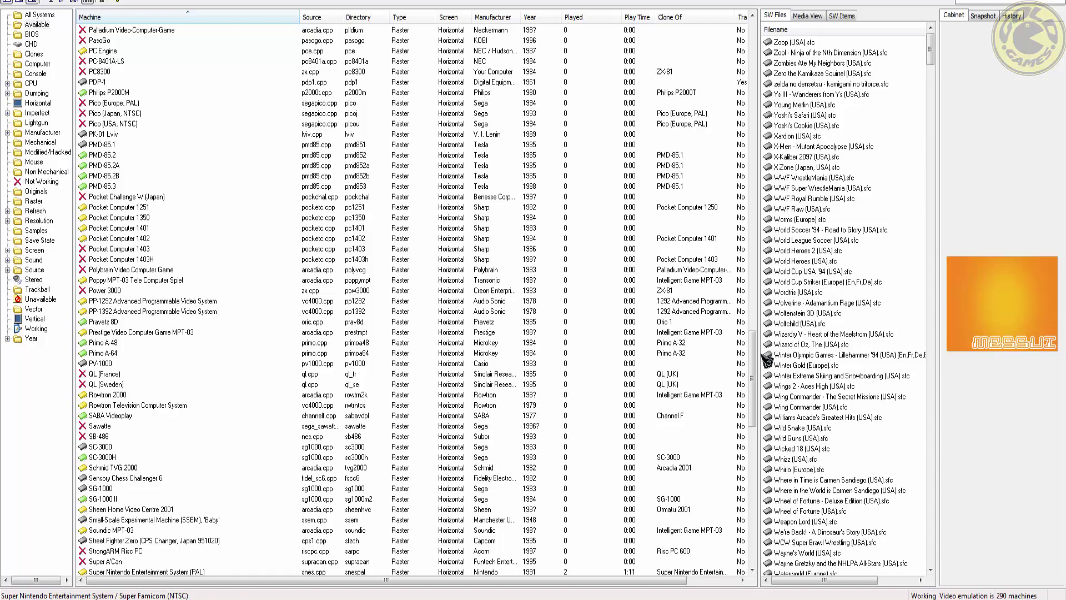
# - Select Super Nintendo Entertainment System / Super Famicom (NTSC) in the machine list
pyautogui.click(149, 258)
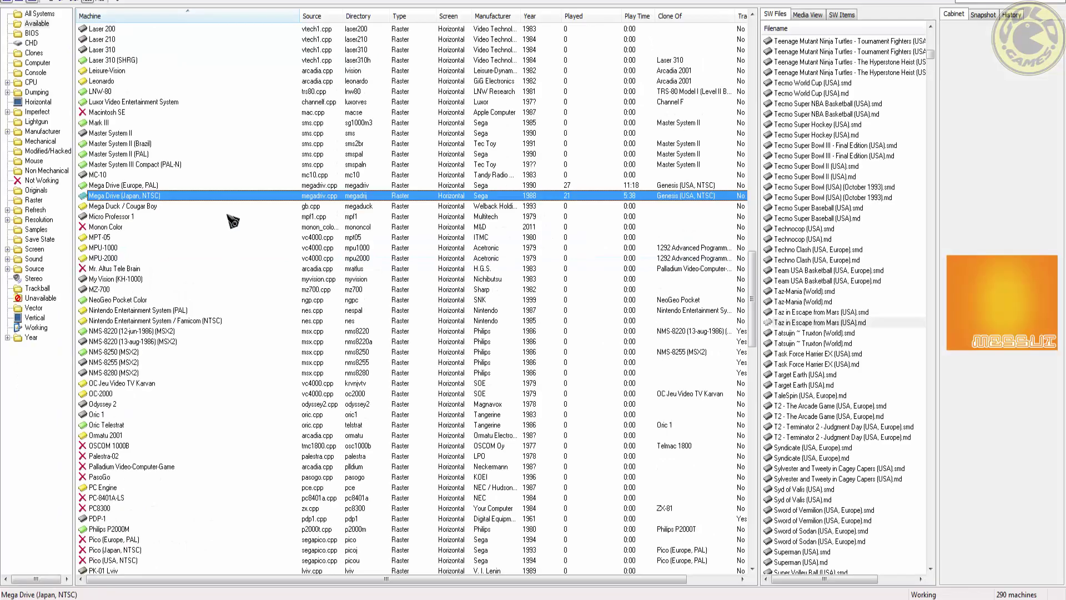
pyautogui.press('s')
pyautogui.press('u')
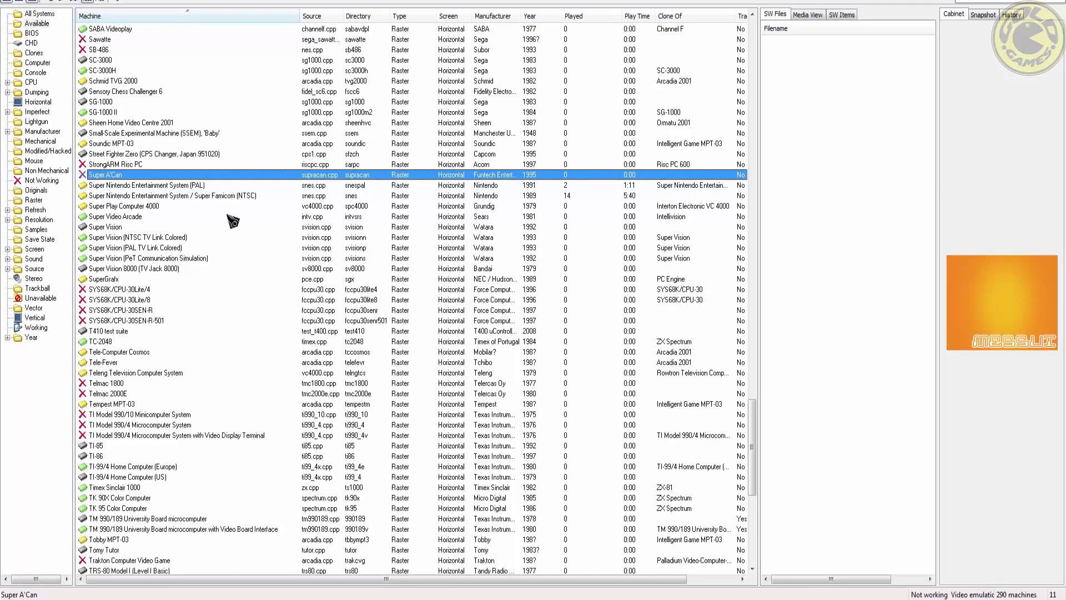
pyautogui.click(162, 198)
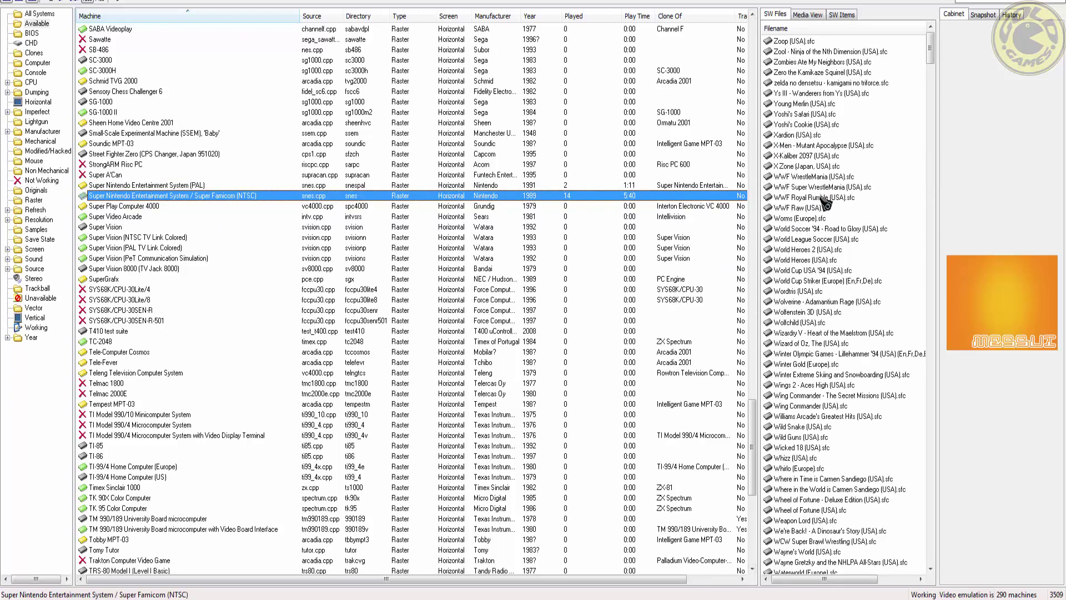
# - Find Aladdin (USA).sfc among the Super Nintendo software files, launch it and dismiss the machine warning
pyautogui.scroll(-2, 841, 204)
pyautogui.scroll(2, 842, 205)
pyautogui.click(837, 240)
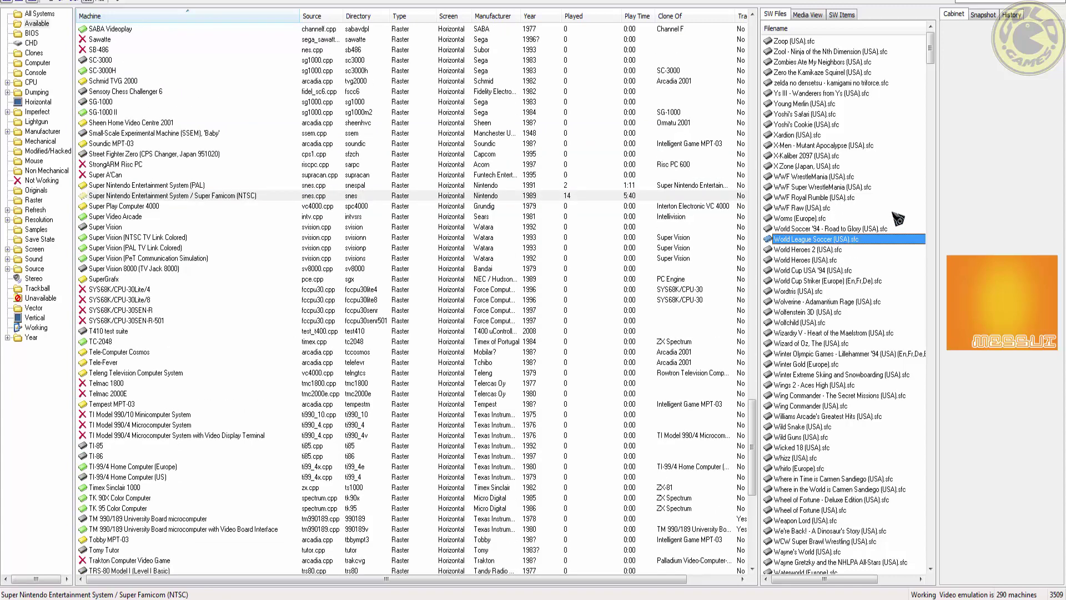
pyautogui.write('ala')
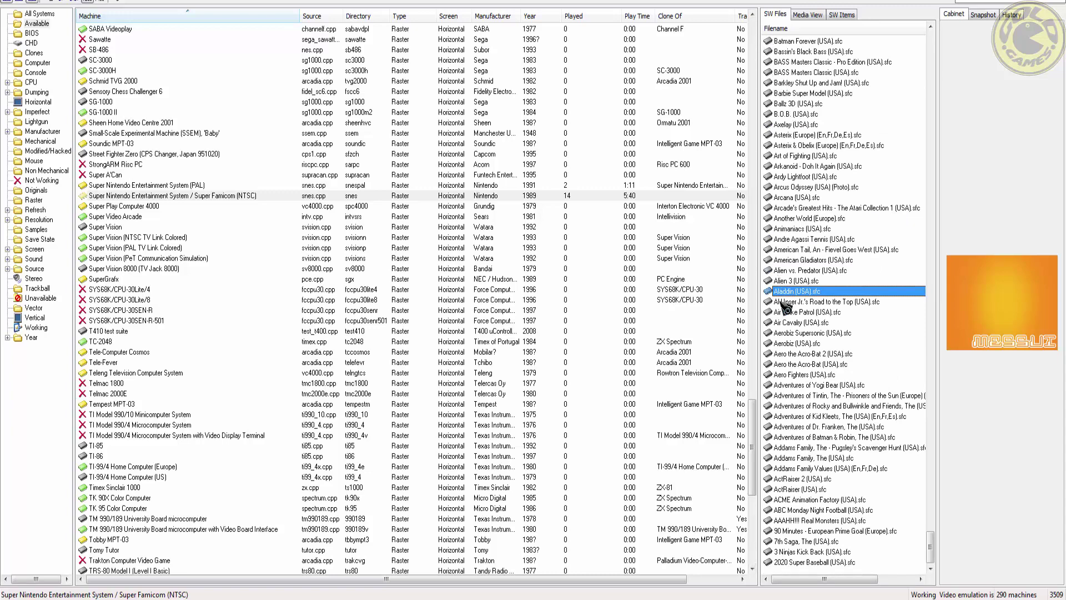
pyautogui.click(801, 282)
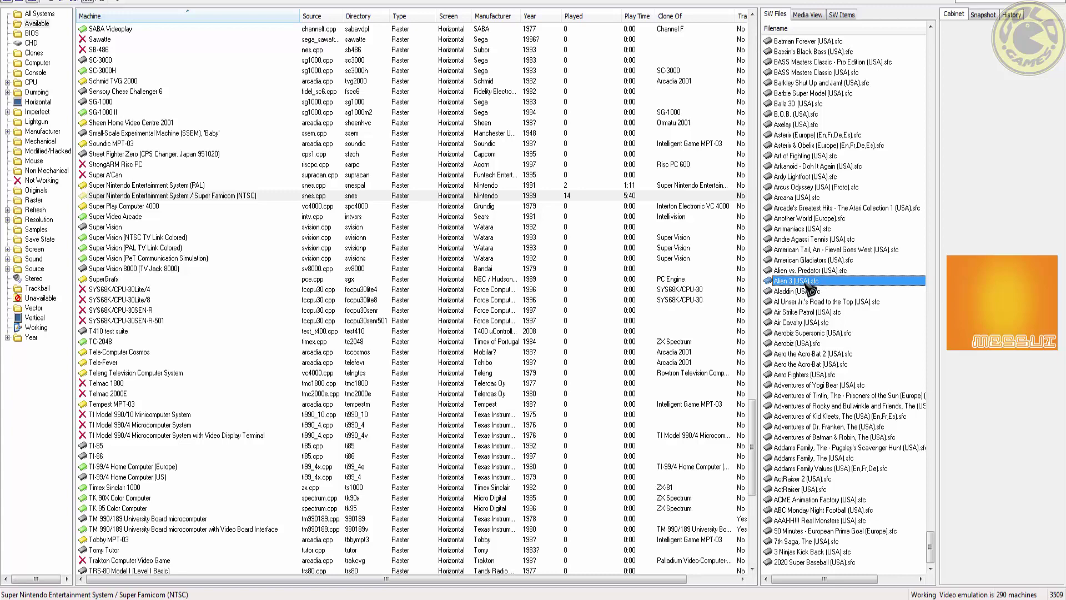
pyautogui.click(808, 293)
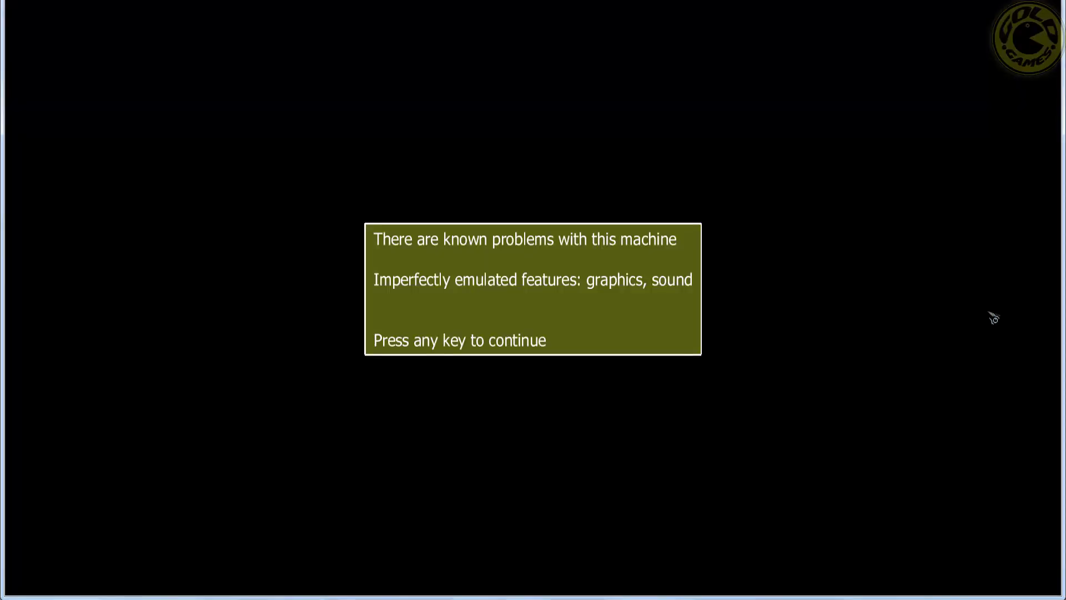
pyautogui.press('Return')
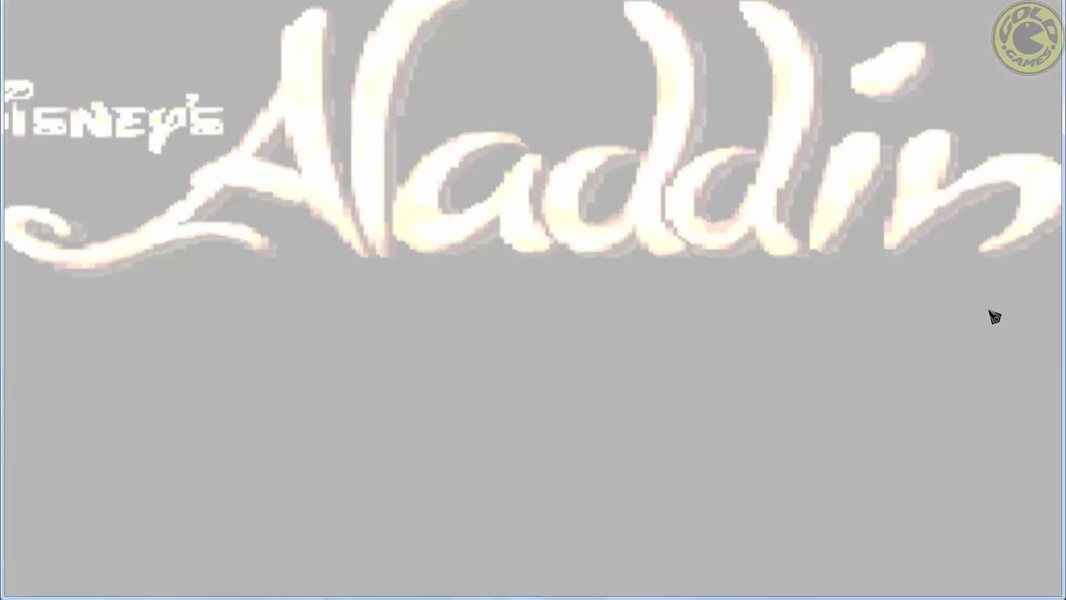
pyautogui.press('Return')
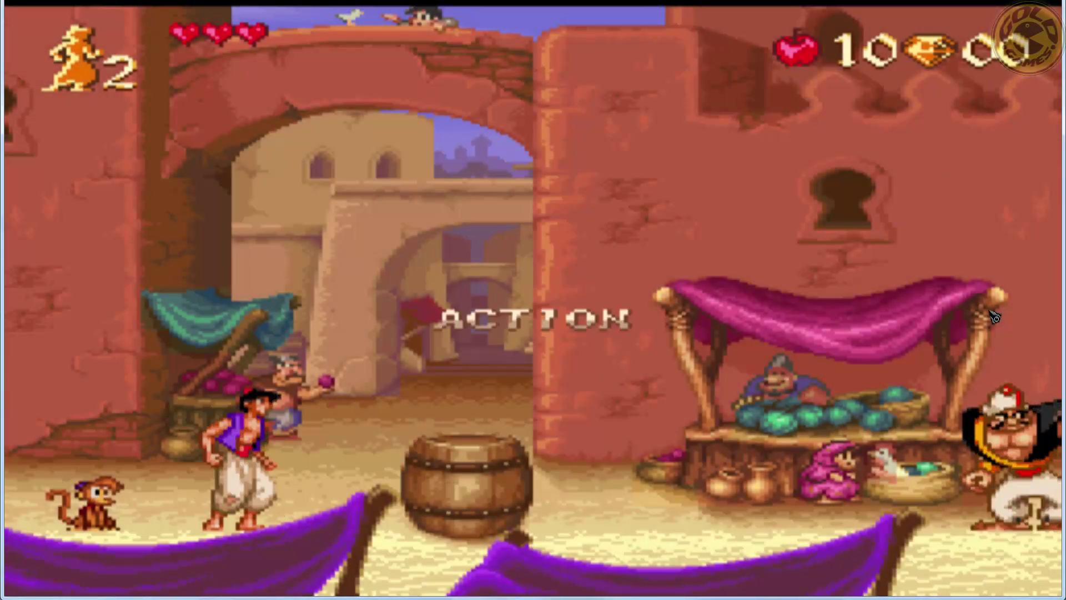
pyautogui.press('Right')
pyautogui.press('x')
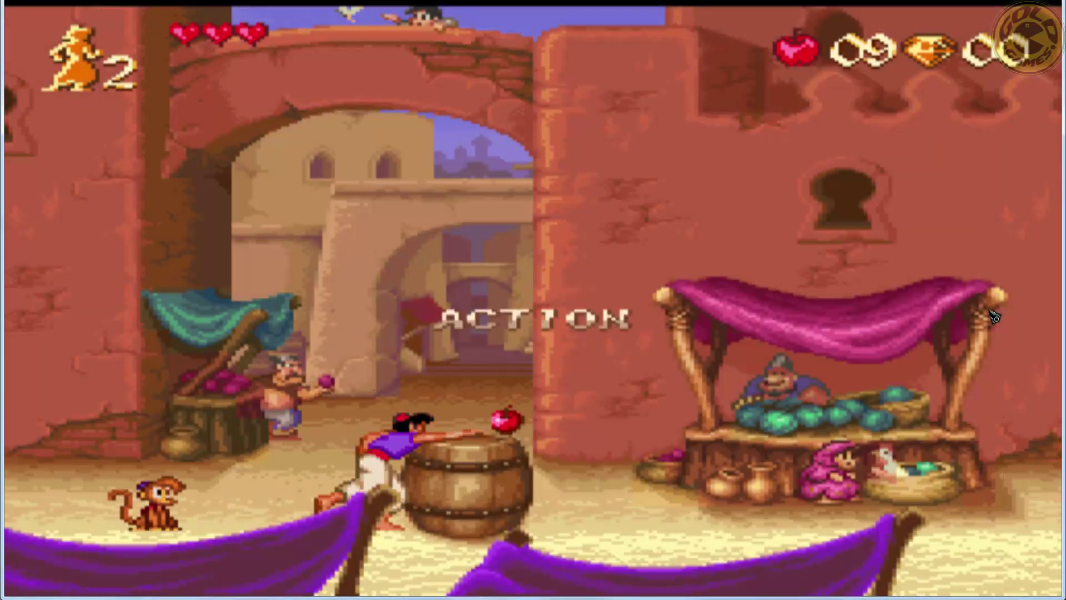
pyautogui.press('z')
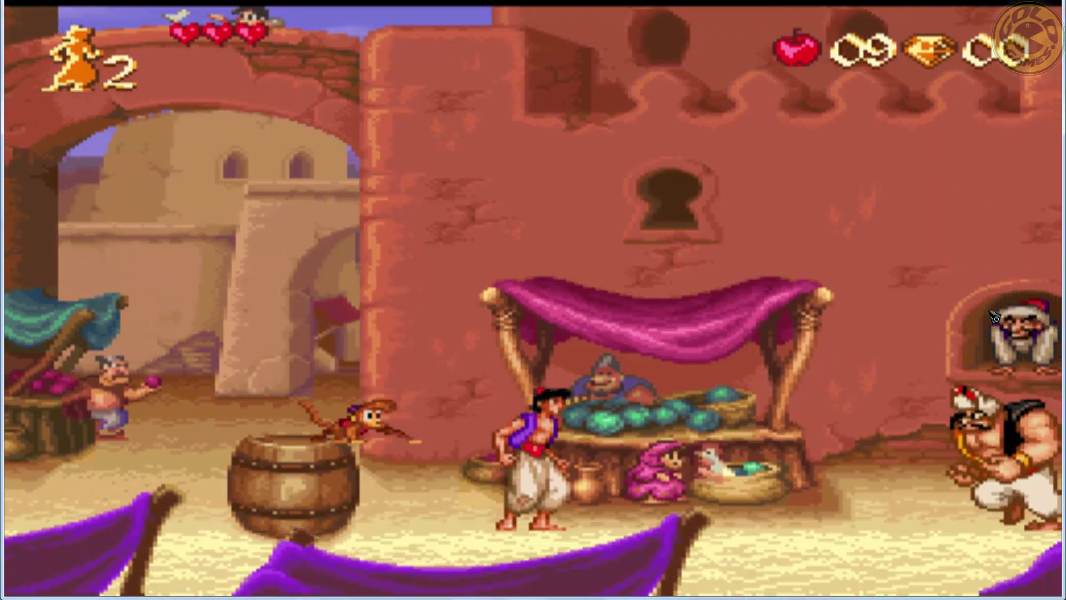
pyautogui.press('x')
pyautogui.press('z')
pyautogui.press('Right')
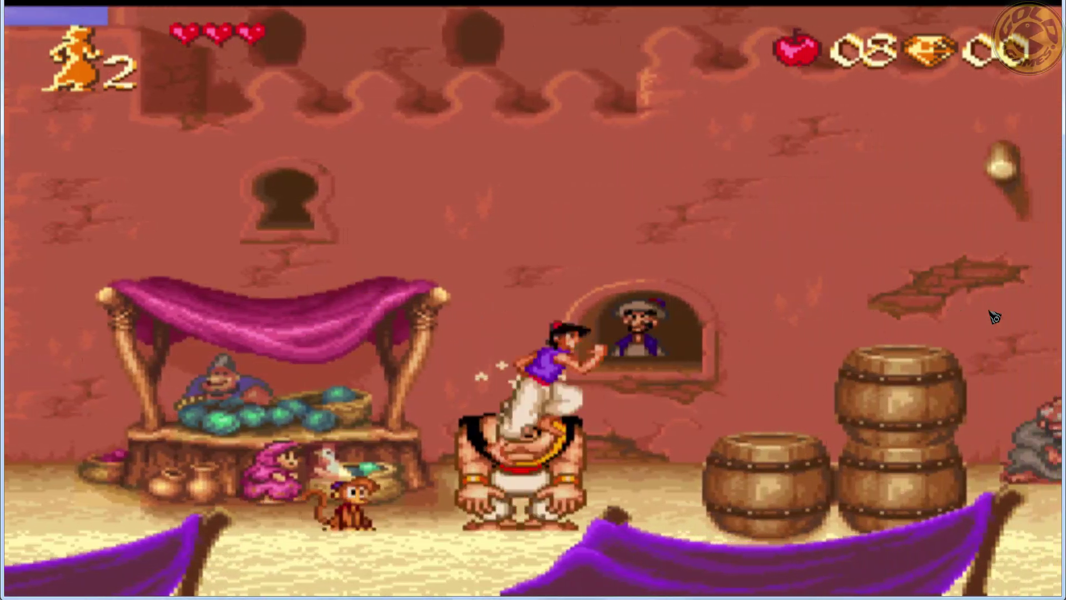
pyautogui.press('z')
pyautogui.press('Right')
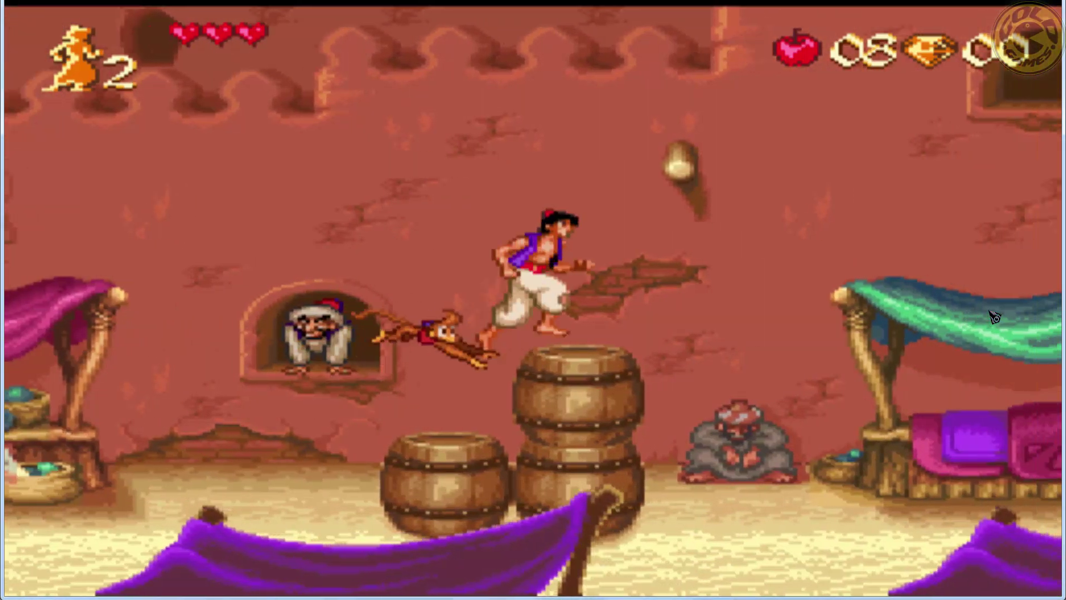
pyautogui.press('Right')
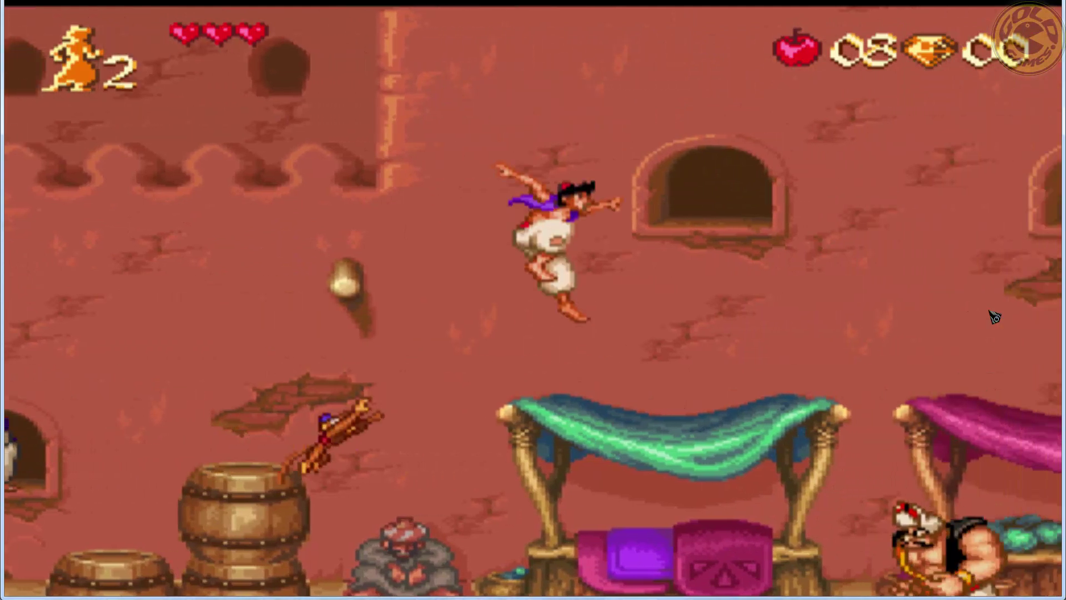
pyautogui.press('Right')
pyautogui.press('z')
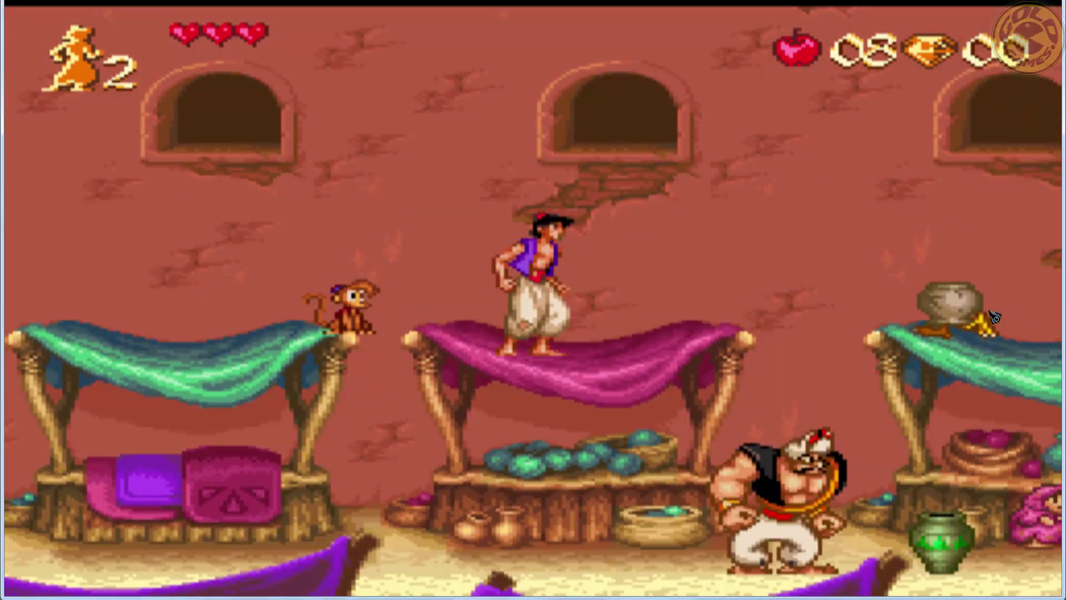
pyautogui.press('Right')
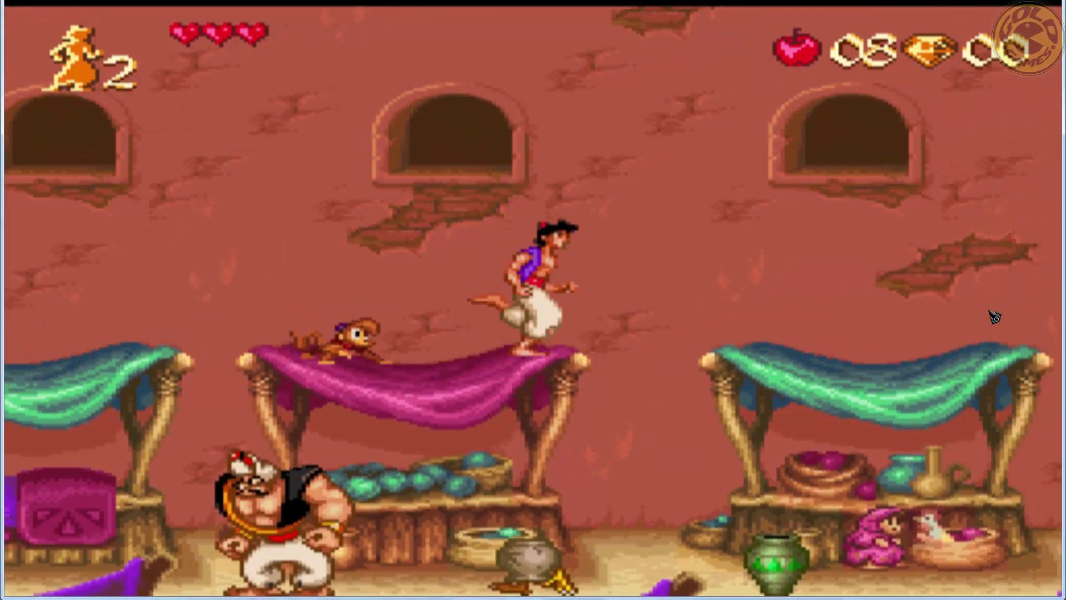
pyautogui.press('z')
pyautogui.press('Right')
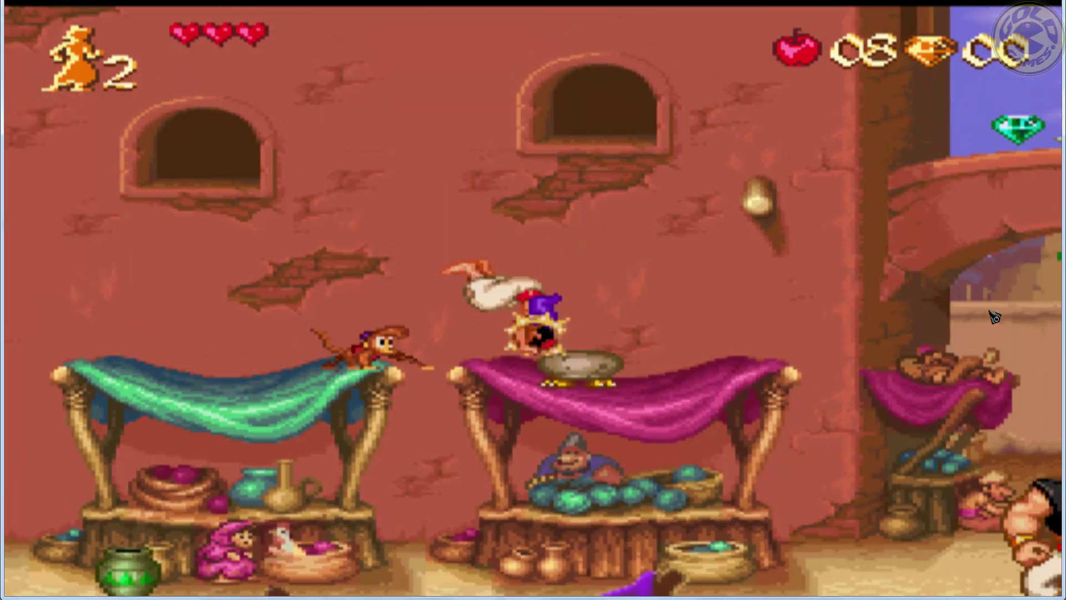
pyautogui.press('z')
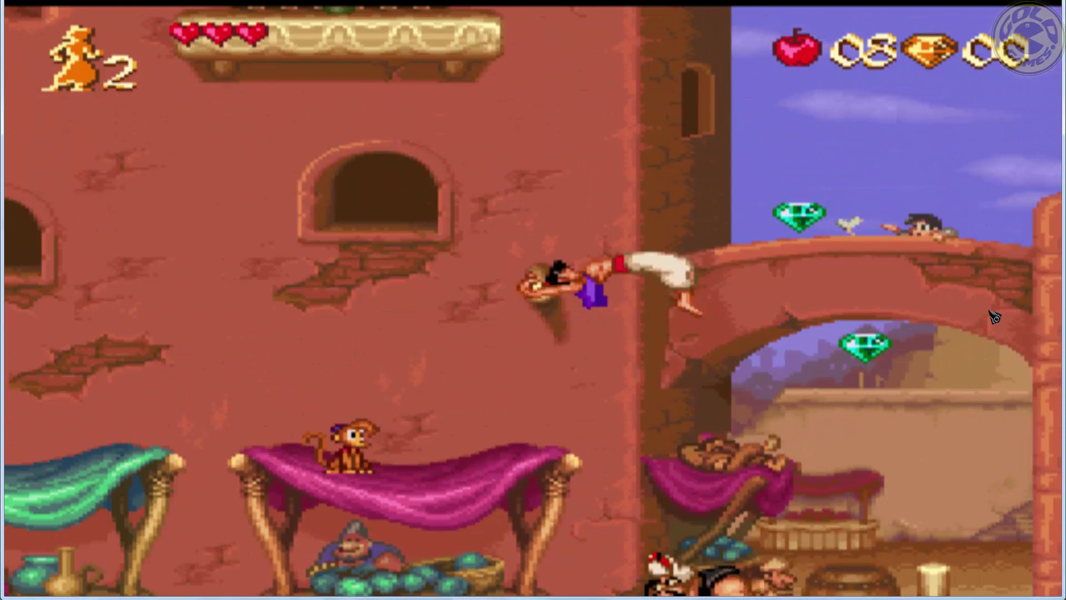
pyautogui.press('Right')
pyautogui.press('z')
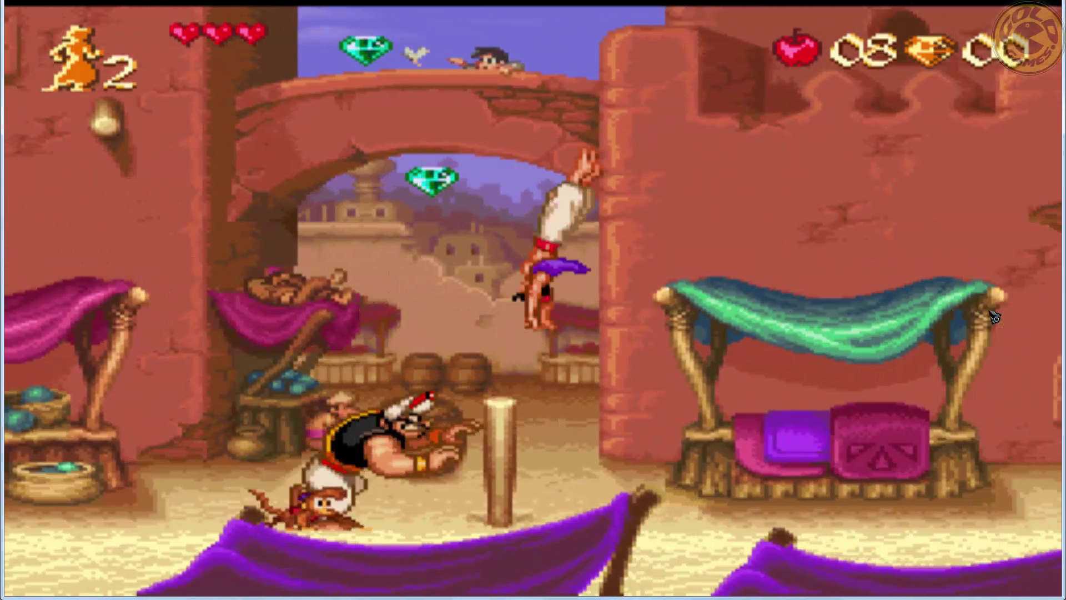
pyautogui.press('Right')
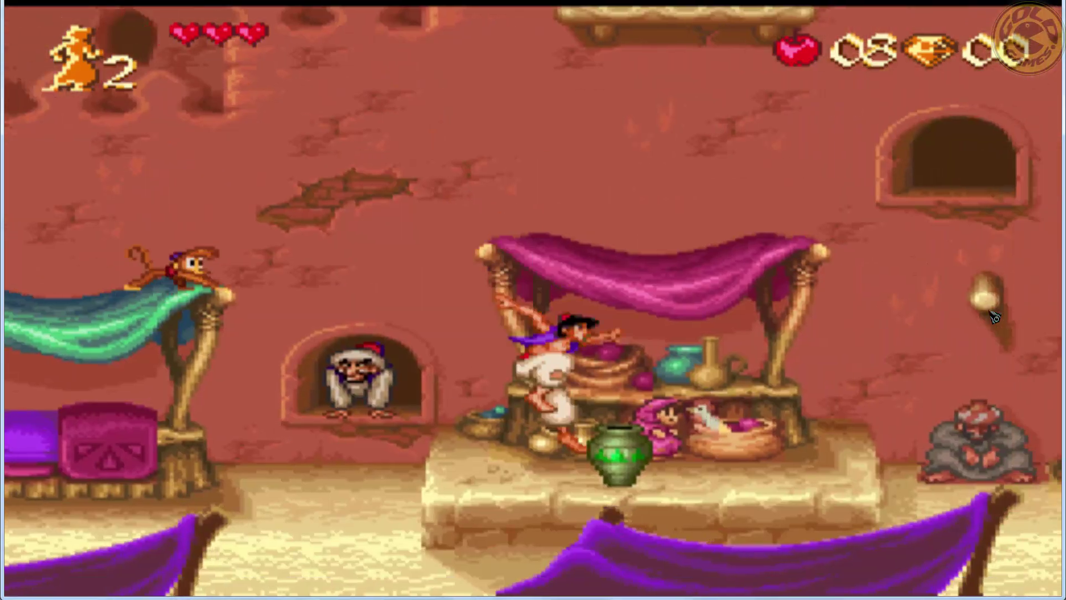
pyautogui.press('Right')
pyautogui.press('z')
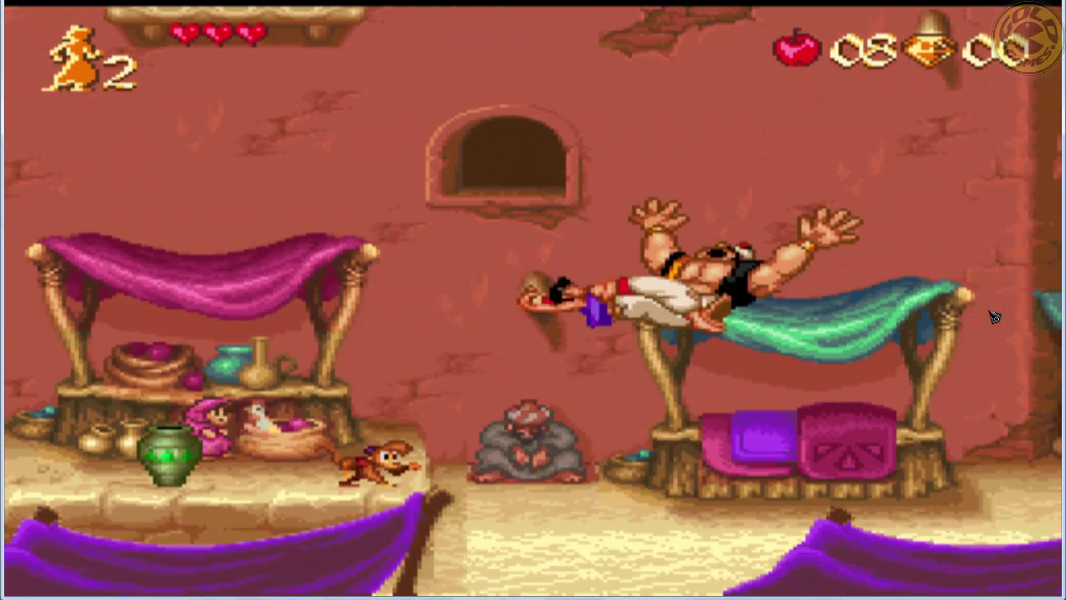
pyautogui.press('Right')
pyautogui.press('z')
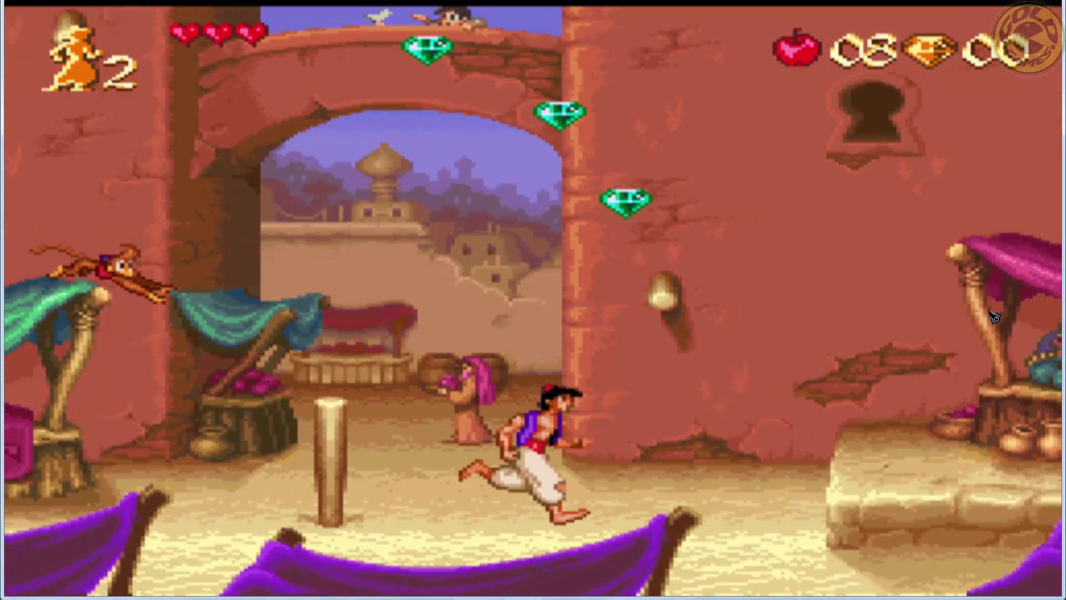
pyautogui.press('Right')
pyautogui.press('z')
pyautogui.press('z')
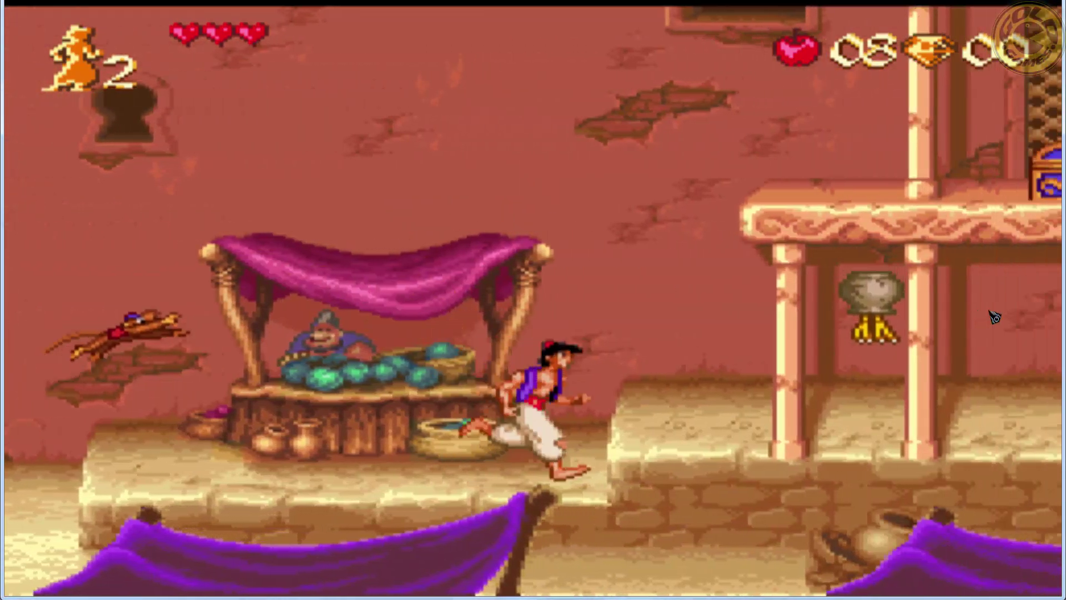